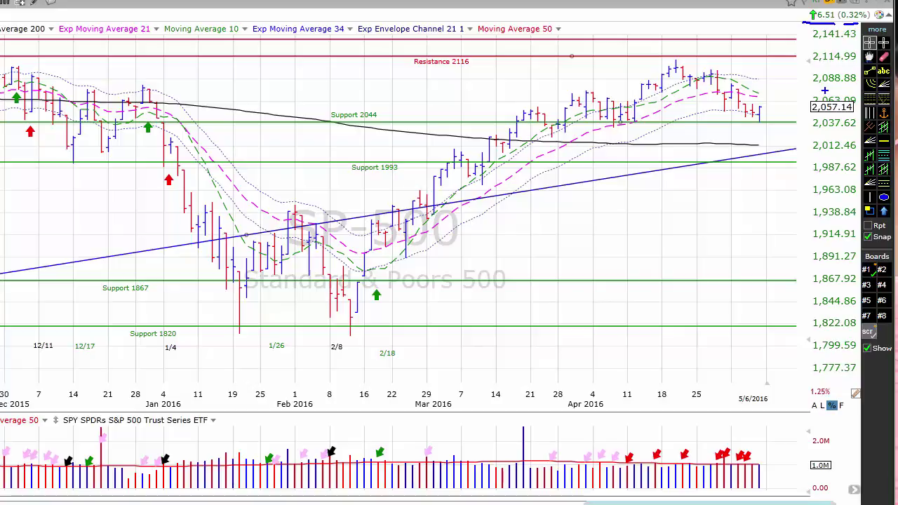
Bracket the S&P 500's 2,057.14 price and the Support 2044 label, and add down arrows beside the latest price bars.
mouse_move(820, 90)
mouse_down()
mouse_move(803, 96)
mouse_move(801, 111)
mouse_move(833, 122)
mouse_up()
drag(786, 85, 777, 117)
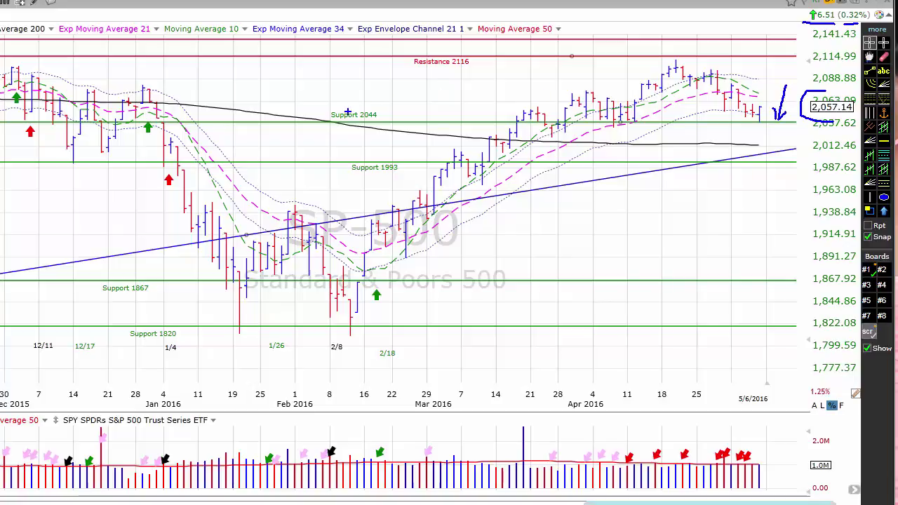
mouse_move(319, 123)
mouse_down()
mouse_move(345, 102)
mouse_move(398, 102)
mouse_move(399, 120)
mouse_up()
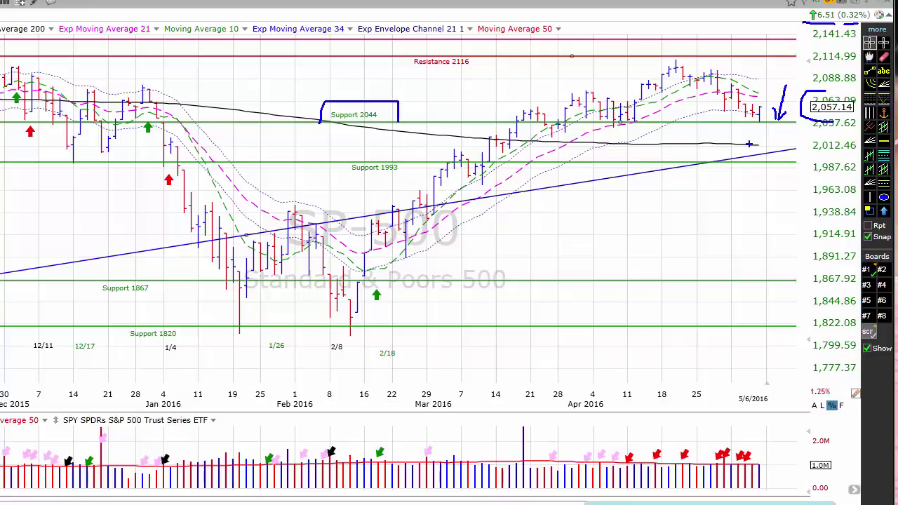
drag(778, 92, 767, 101)
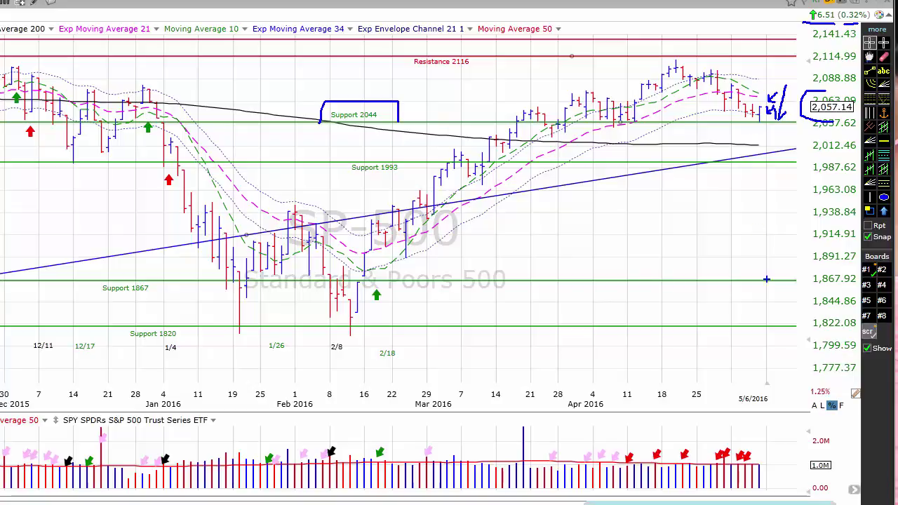
Mark the S&P volume pane with an arrow at the latest bar and circles around the February green arrow and recent red arrows.
mouse_move(798, 450)
mouse_down()
mouse_move(770, 468)
mouse_move(776, 460)
mouse_up()
mouse_move(378, 441)
mouse_down()
mouse_move(368, 456)
mouse_move(383, 463)
mouse_move(392, 453)
mouse_move(382, 441)
mouse_up()
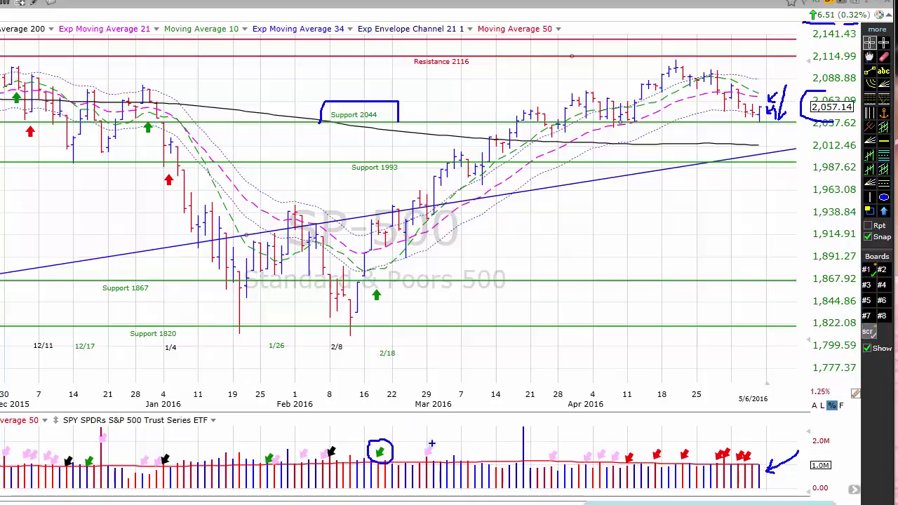
mouse_move(649, 435)
mouse_down()
mouse_move(661, 435)
mouse_move(622, 455)
mouse_move(687, 481)
mouse_move(763, 471)
mouse_move(751, 446)
mouse_move(626, 435)
mouse_up()
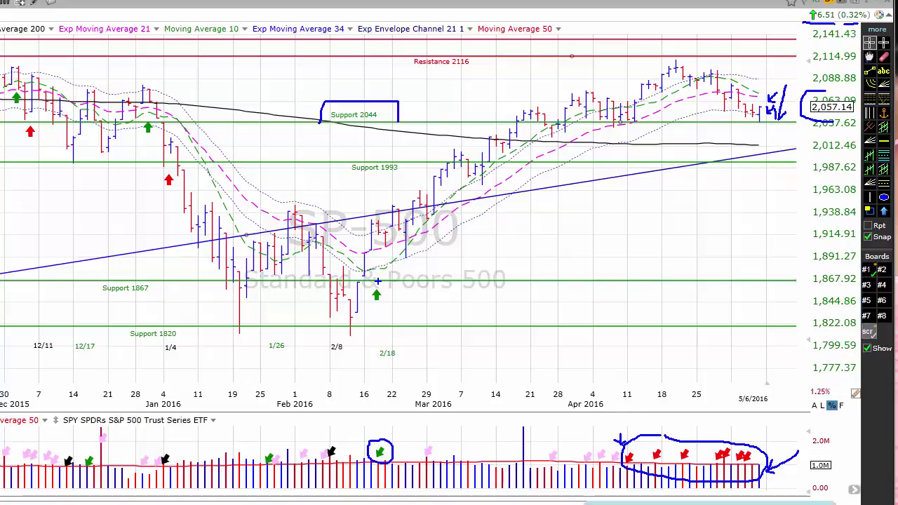
Circle the 2/18 green buy arrow, underline Support 2044, point an arrow at the 200-day average, and mark Resistance 2116.
mouse_move(369, 281)
mouse_down()
mouse_move(376, 307)
mouse_move(392, 303)
mouse_move(390, 287)
mouse_up()
drag(354, 125, 378, 125)
mouse_move(711, 151)
mouse_down()
mouse_move(706, 184)
mouse_move(713, 150)
mouse_move(720, 163)
mouse_up()
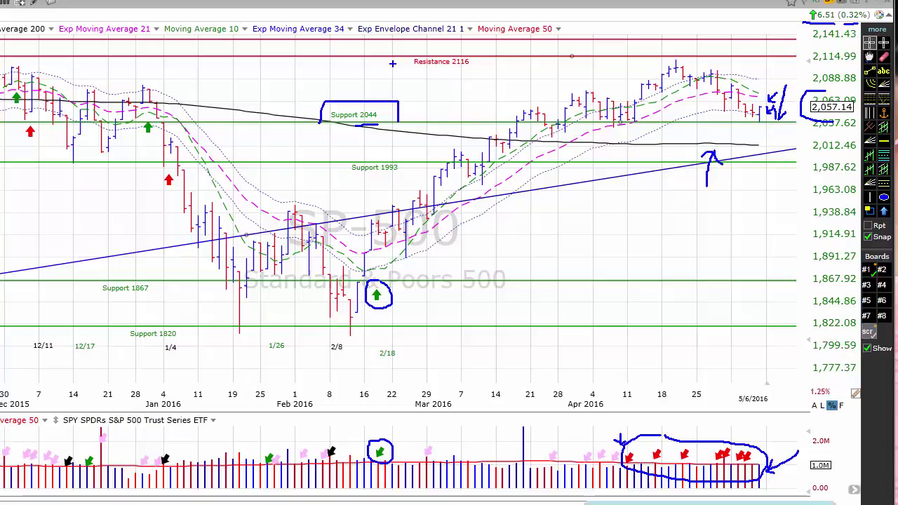
mouse_move(407, 58)
mouse_down()
mouse_move(410, 72)
mouse_move(483, 65)
mouse_up()
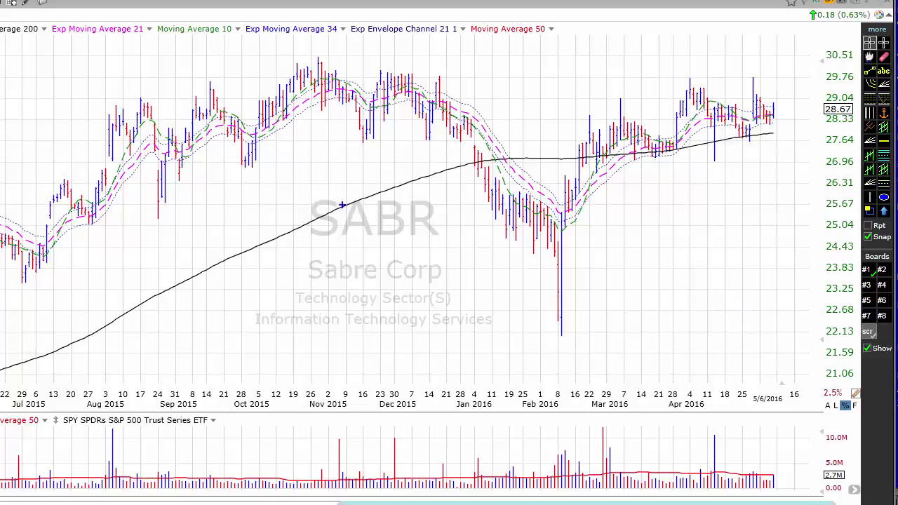
Outline the cup with handle on the SABR chart, add a handle arrow, and trace the April rise and recent decline in volume.
mouse_move(313, 114)
mouse_down()
mouse_move(373, 197)
mouse_move(430, 239)
mouse_move(508, 261)
mouse_move(582, 262)
mouse_move(747, 150)
mouse_move(756, 126)
mouse_move(780, 131)
mouse_up()
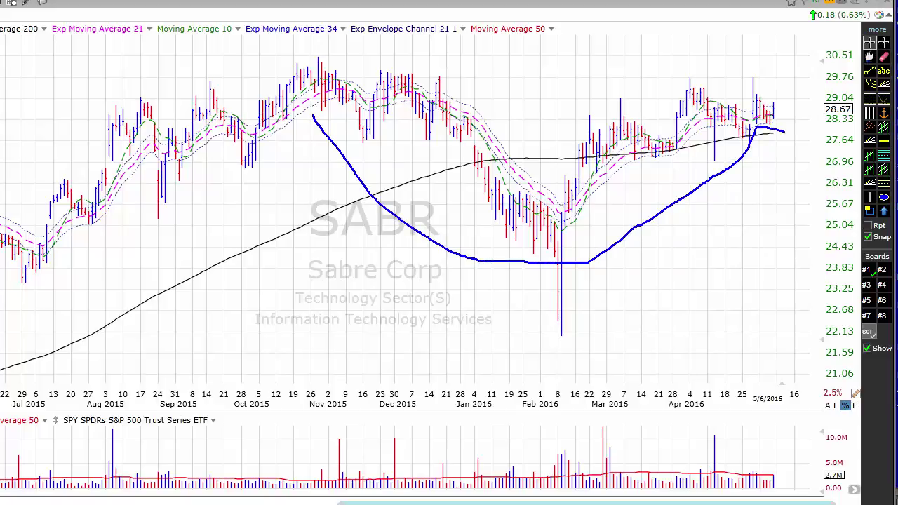
drag(757, 72, 785, 94)
drag(780, 82, 774, 92)
drag(743, 456, 781, 462)
mouse_move(664, 460)
mouse_down()
mouse_move(697, 467)
mouse_move(713, 436)
mouse_up()
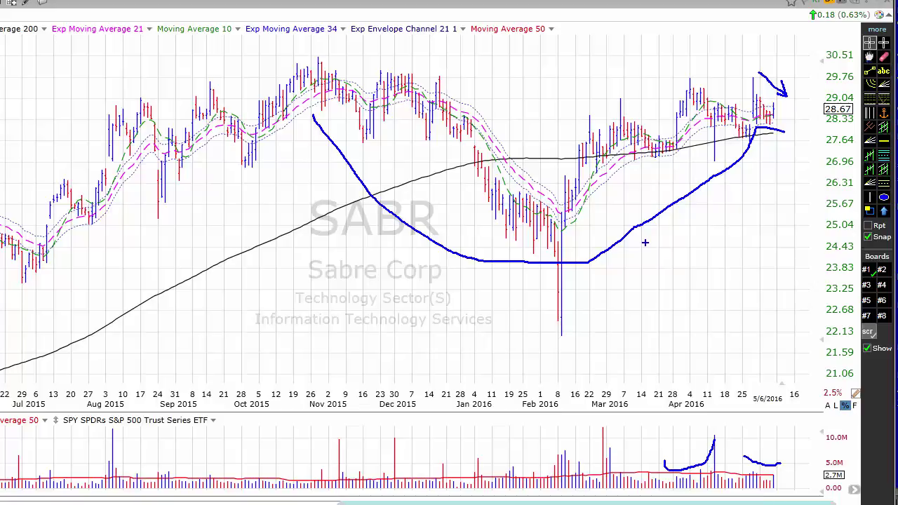
Advance to the LGIH chart, outline its cup with handle from December to May, and mark the handle's high.
key(space)
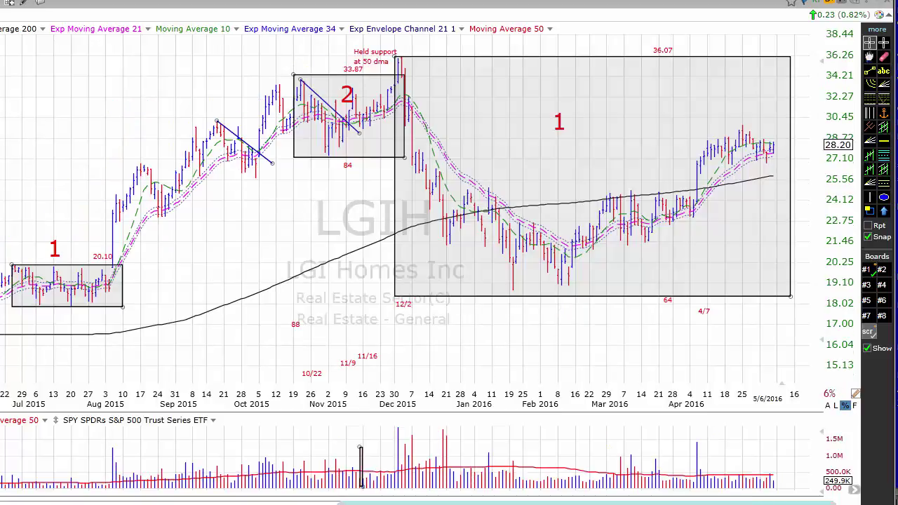
mouse_move(398, 90)
mouse_down()
mouse_move(395, 198)
mouse_move(433, 261)
mouse_move(507, 293)
mouse_move(593, 287)
mouse_move(698, 234)
mouse_move(737, 169)
mouse_move(773, 180)
mouse_up()
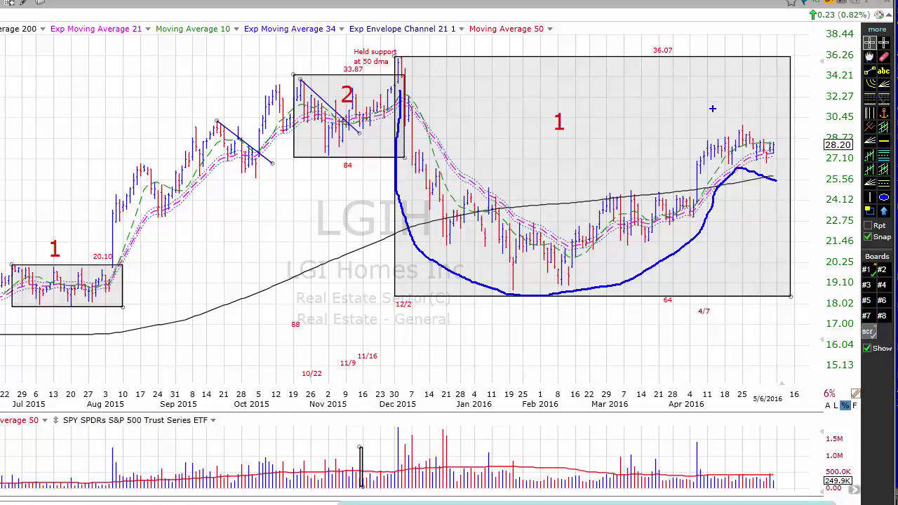
drag(742, 125, 788, 126)
Advance to the NSA chart, circle base number 3, mark the 72 and 21.70 labels, and point an arrow at the latest price bar.
key(space)
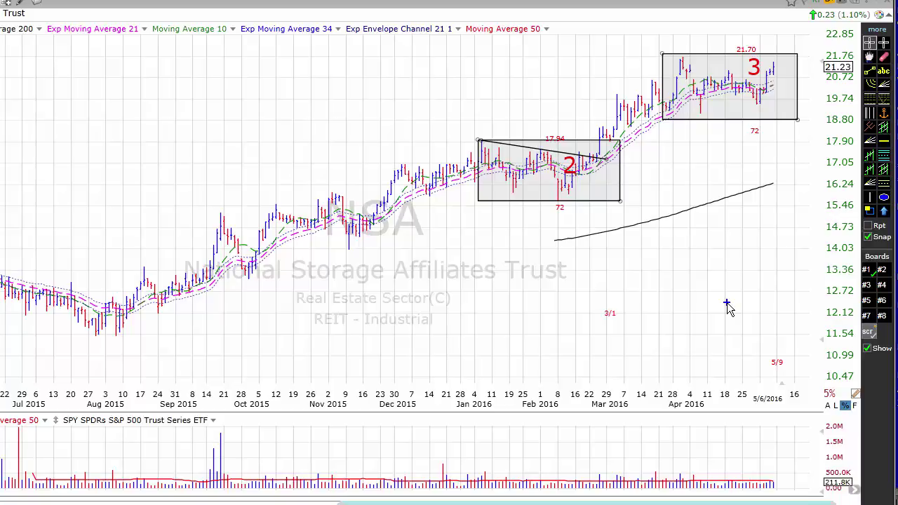
mouse_move(745, 62)
mouse_down()
mouse_move(745, 74)
mouse_move(770, 70)
mouse_move(749, 56)
mouse_up()
mouse_move(740, 120)
mouse_down()
mouse_move(742, 139)
mouse_move(763, 142)
mouse_move(768, 117)
mouse_up()
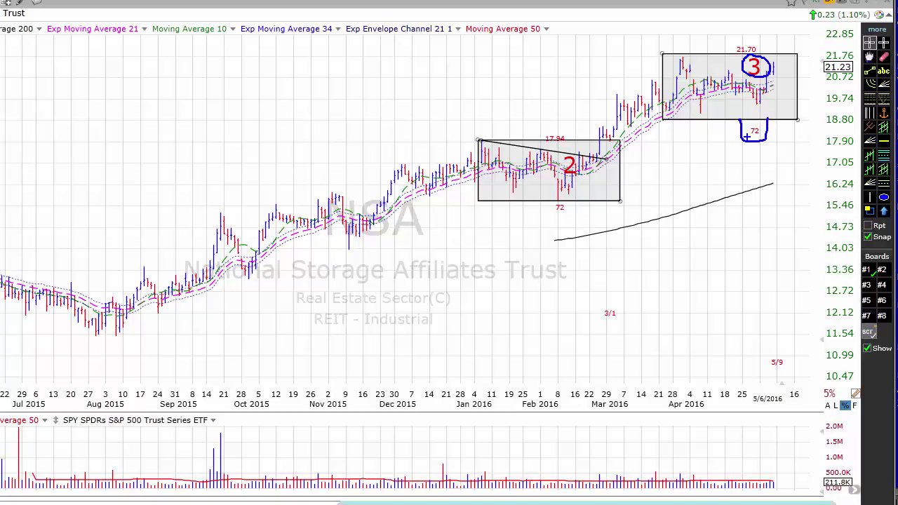
mouse_move(728, 54)
mouse_down()
mouse_move(730, 43)
mouse_move(751, 41)
mouse_up()
drag(746, 138, 760, 140)
mouse_move(793, 32)
mouse_down()
mouse_move(772, 53)
mouse_move(774, 39)
mouse_up()
Advance to the SHW chart, circle base number 1, and bracket the 294.35 and 64 labels.
key(space)
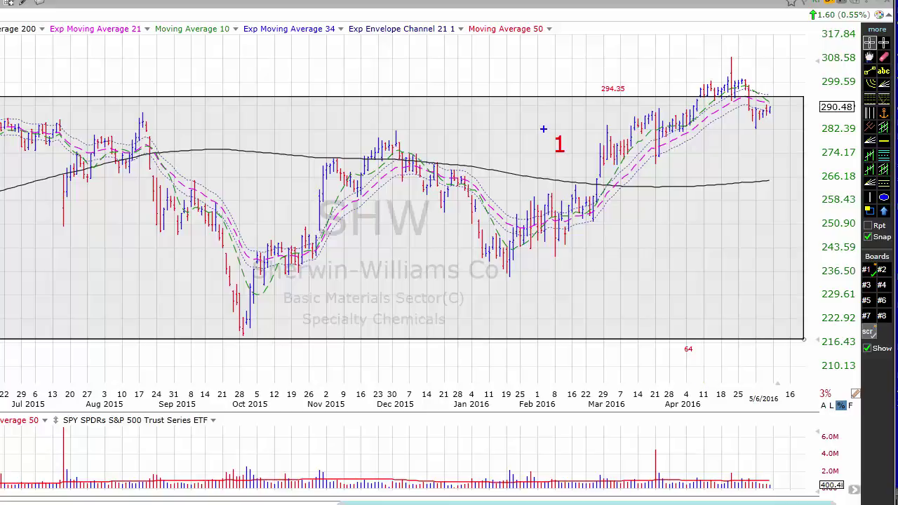
mouse_move(557, 129)
mouse_down()
mouse_move(540, 130)
mouse_move(534, 150)
mouse_move(554, 159)
mouse_move(584, 144)
mouse_move(577, 127)
mouse_move(557, 125)
mouse_up()
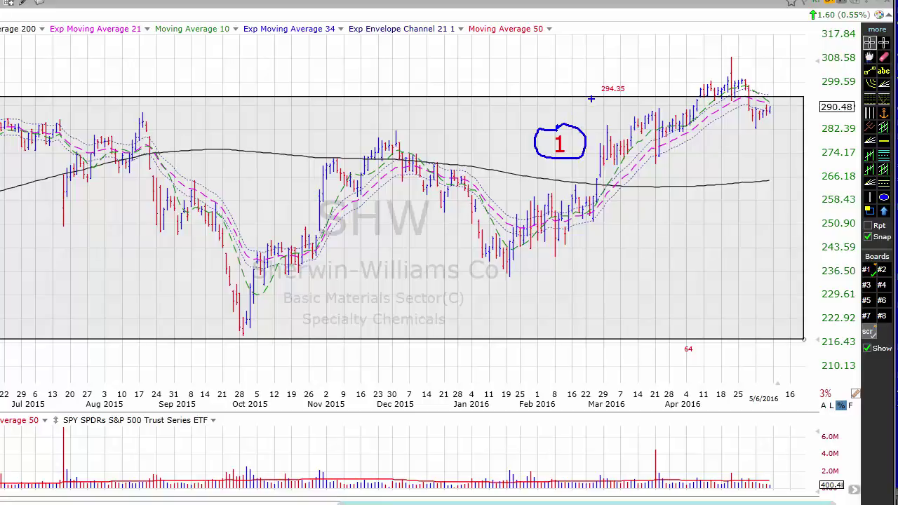
mouse_move(591, 96)
mouse_down()
mouse_move(602, 71)
mouse_move(637, 78)
mouse_move(635, 92)
mouse_up()
mouse_move(669, 341)
mouse_down()
mouse_move(686, 361)
mouse_move(711, 360)
mouse_move(713, 344)
mouse_up()
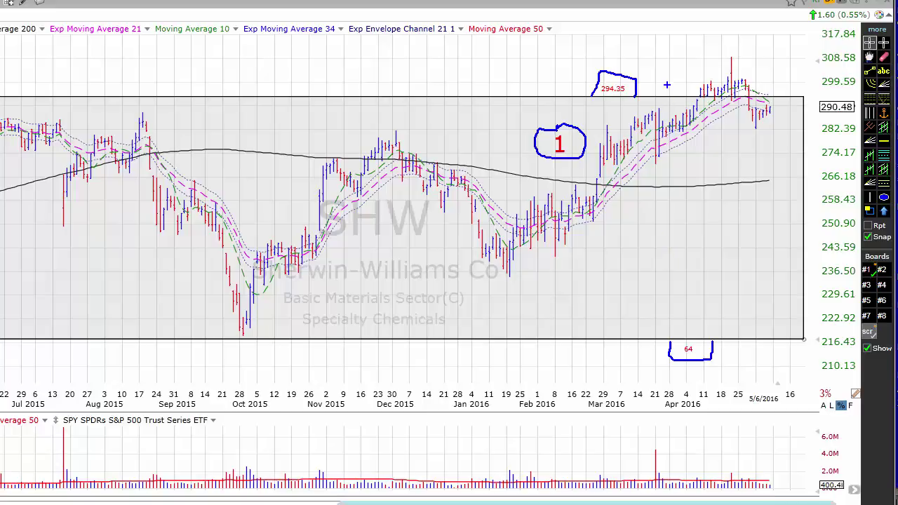
Point arrows at SHW's early-April breakout and latest bars, underline the 294.35 label, and circle the recent volume bars.
drag(673, 51, 682, 86)
drag(806, 67, 787, 88)
drag(600, 95, 609, 95)
mouse_move(783, 458)
mouse_down()
mouse_move(741, 457)
mouse_move(732, 479)
mouse_move(756, 494)
mouse_move(786, 493)
mouse_move(792, 468)
mouse_up()
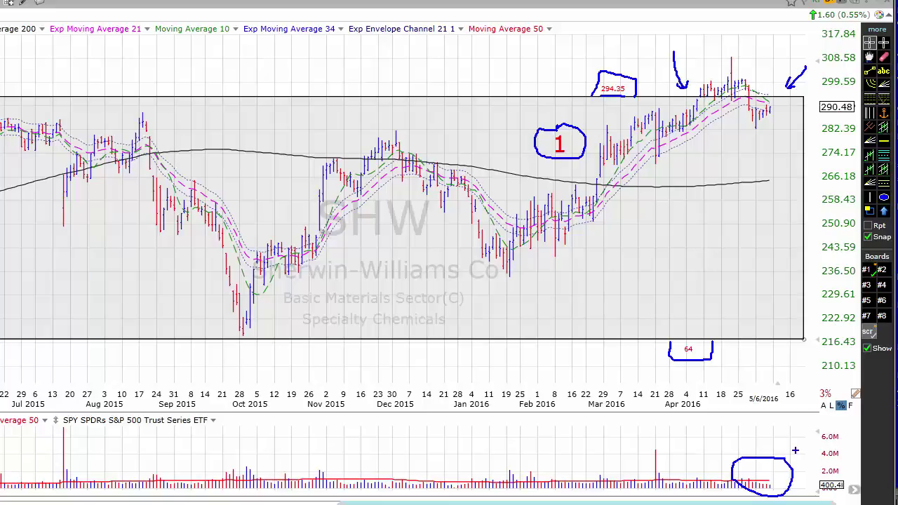
Advance to the LOW chart, outline its cup with handle from late November to May, and mark the handle's high.
key(space)
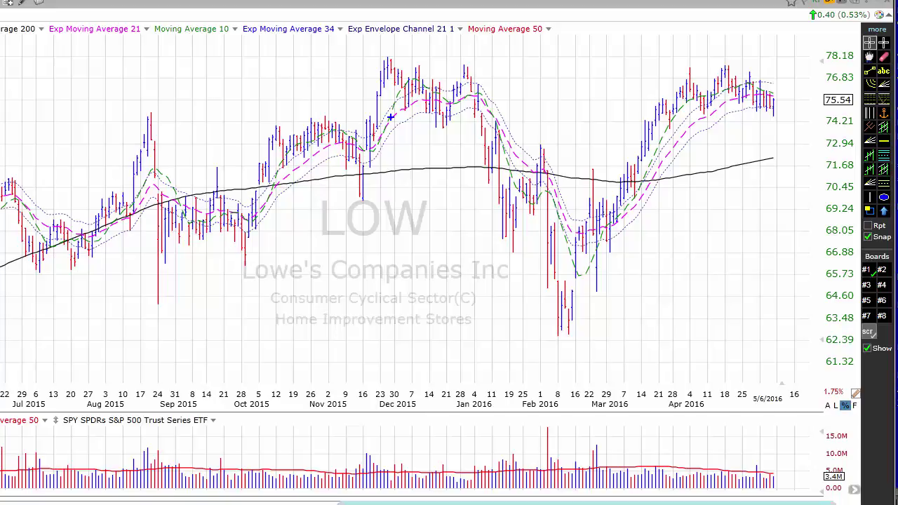
mouse_move(390, 117)
mouse_down()
mouse_move(428, 150)
mouse_move(456, 251)
mouse_move(490, 317)
mouse_move(585, 343)
mouse_move(669, 235)
mouse_move(731, 111)
mouse_move(780, 126)
mouse_up()
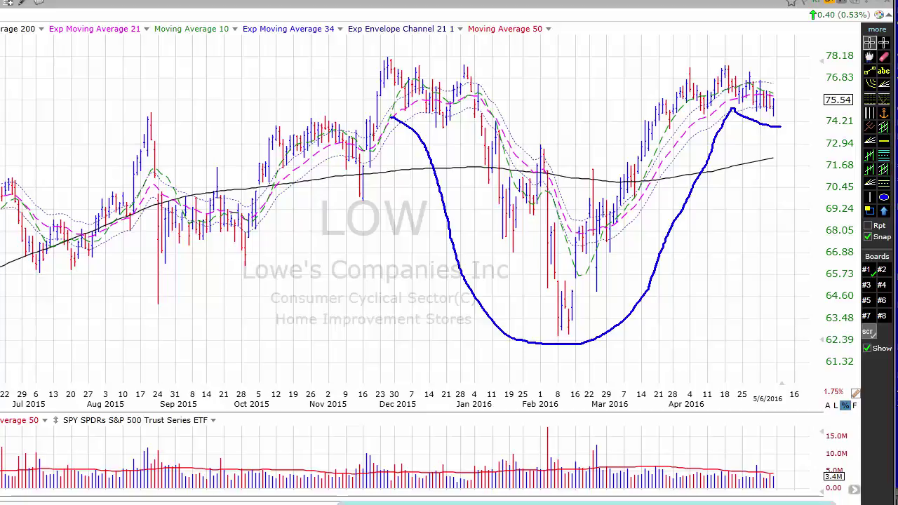
drag(722, 64, 787, 72)
Advance to the HDS chart, outline its long cup with handle from July to May, and mark the handle's high.
key(space)
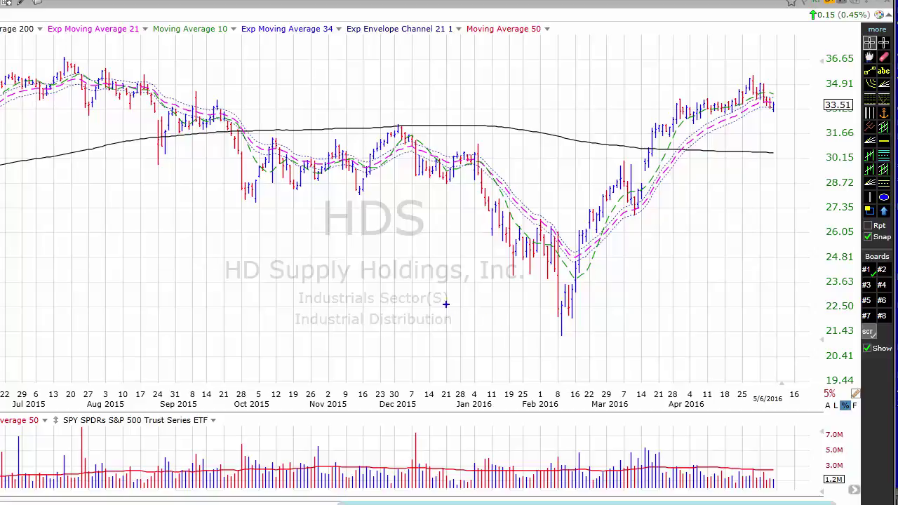
mouse_move(61, 95)
mouse_down()
mouse_move(84, 164)
mouse_move(161, 235)
mouse_move(399, 344)
mouse_move(592, 327)
mouse_move(684, 235)
mouse_move(749, 110)
mouse_move(779, 131)
mouse_up()
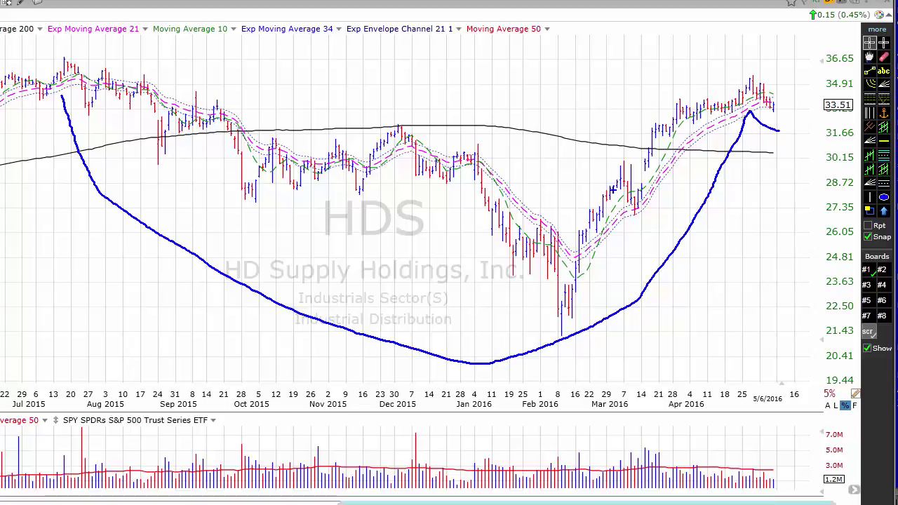
drag(750, 71, 804, 71)
Advance to the ZBH chart, outline its cup with handle and double bottom, and draw horizontal lines at the November and handle highs.
key(space)
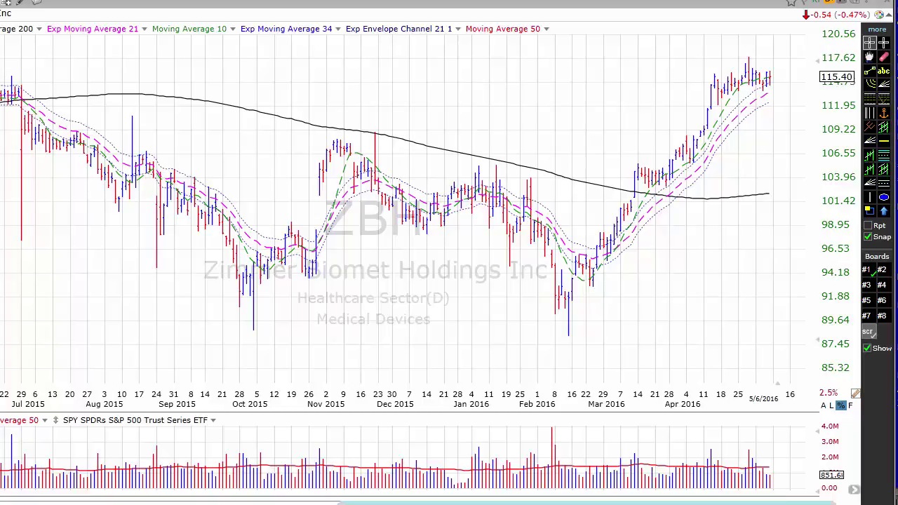
mouse_move(0, 239)
mouse_down()
mouse_move(175, 296)
mouse_move(367, 326)
mouse_move(596, 307)
mouse_move(715, 222)
mouse_move(757, 103)
mouse_move(812, 126)
mouse_up()
mouse_move(1, 129)
mouse_down()
mouse_move(259, 337)
mouse_move(357, 217)
mouse_move(591, 373)
mouse_up()
drag(329, 134, 819, 131)
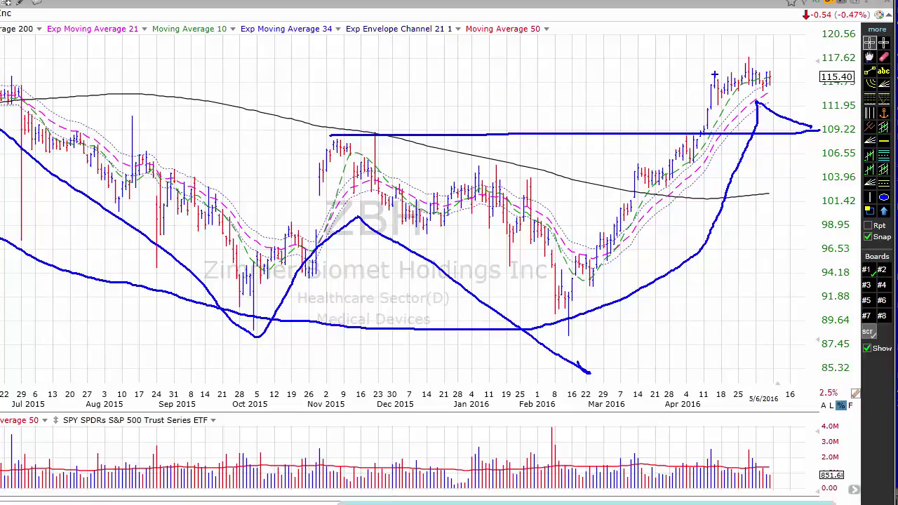
drag(748, 58, 792, 57)
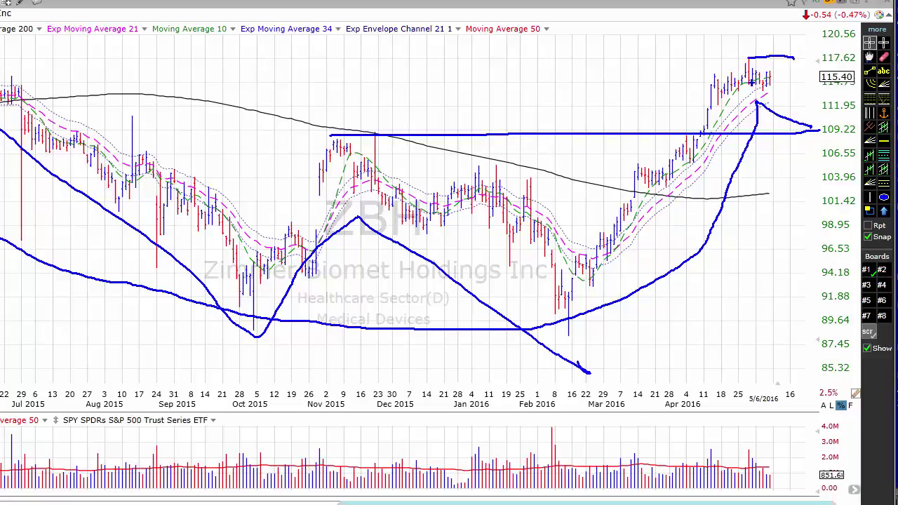
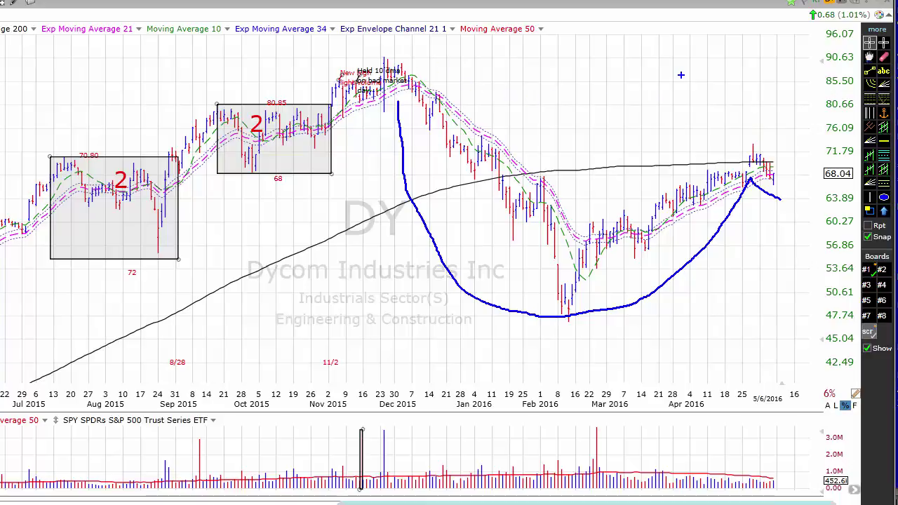
Point an arrow toward the decline on the DY chart, mark the handle's high, and draw a stroke across the recent volume bars.
drag(671, 79, 553, 124)
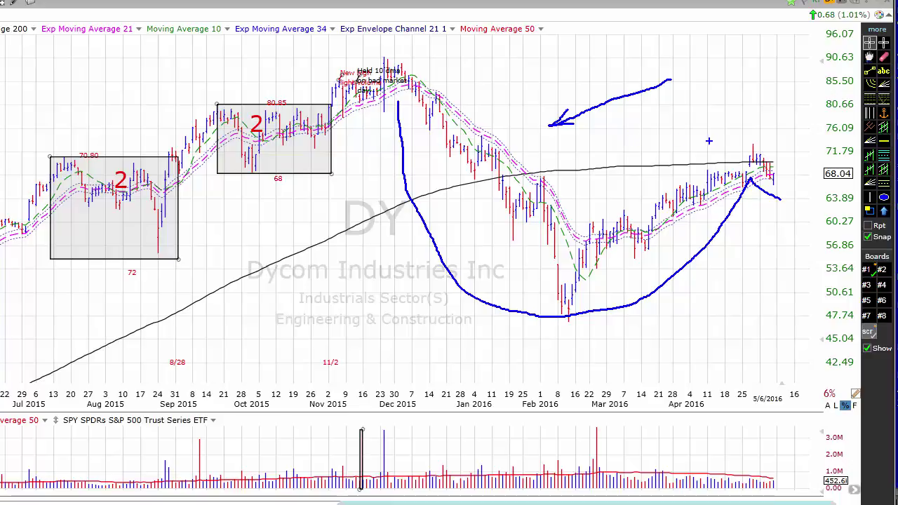
drag(751, 145, 785, 145)
drag(614, 465, 770, 482)
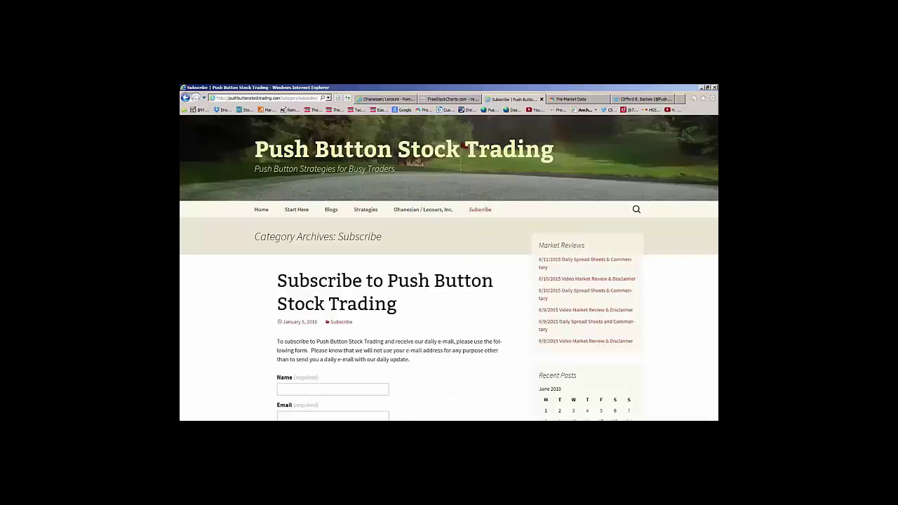
Switch from the subscription page to the Twitter profile page and underline the account handle.
key(ctrl+Tab)
key(ctrl+Tab)
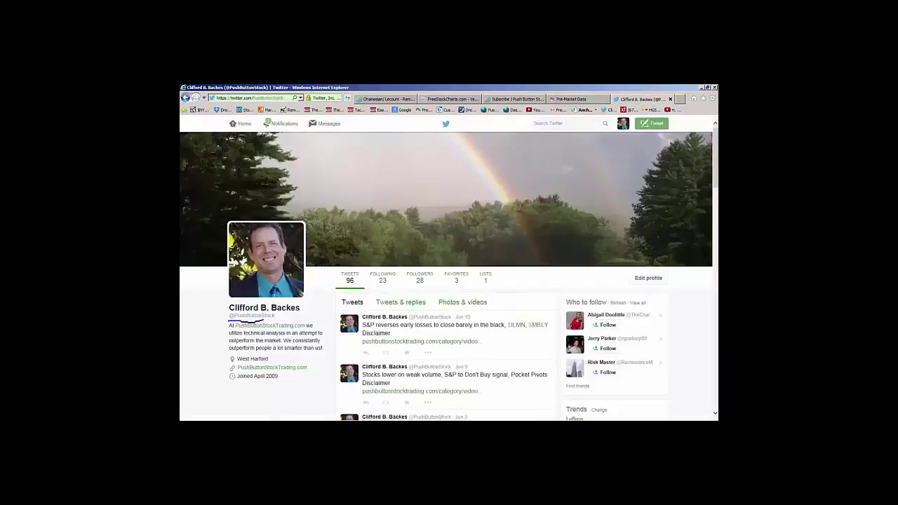
drag(272, 318, 278, 320)
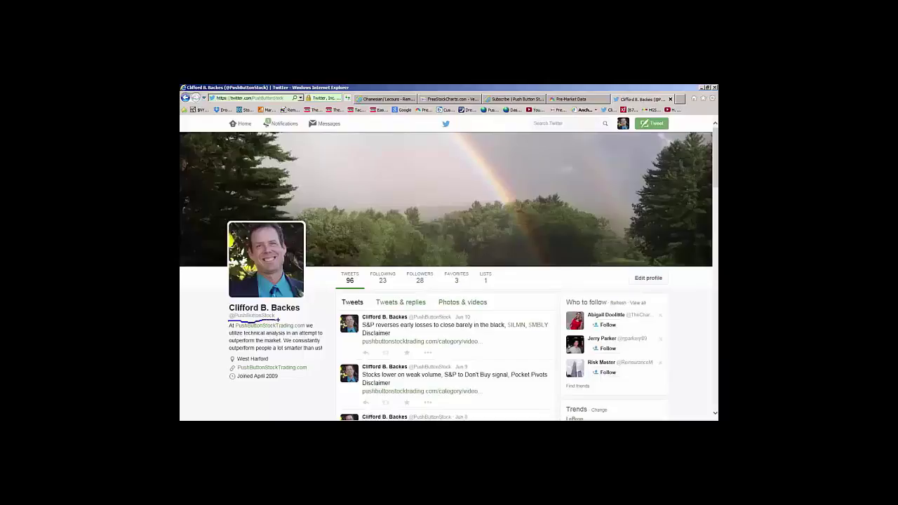